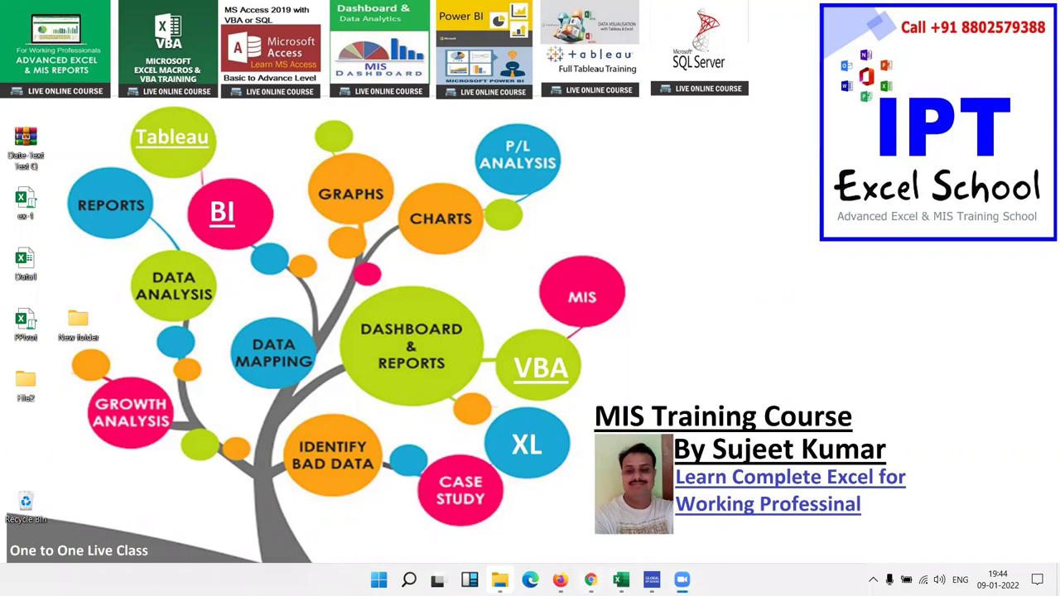
- Bring the Chrome window with the channel's YouTube Studio comments to the front
click(590, 579)
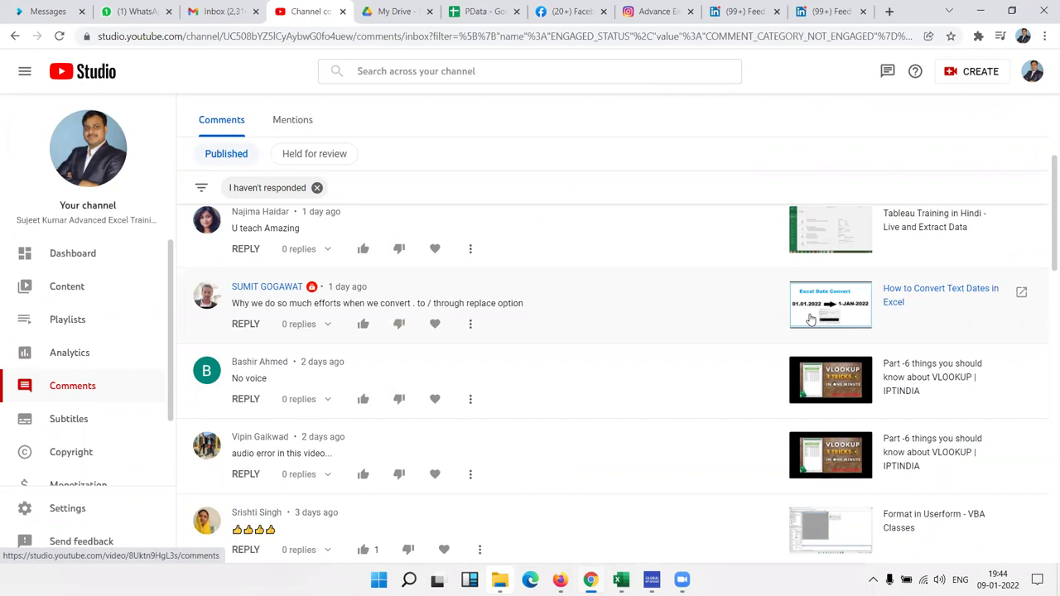
- Read the replace-option comment on the 'How to Convert Text Dates in Excel' video, then start blank workbook Book2
click(815, 306)
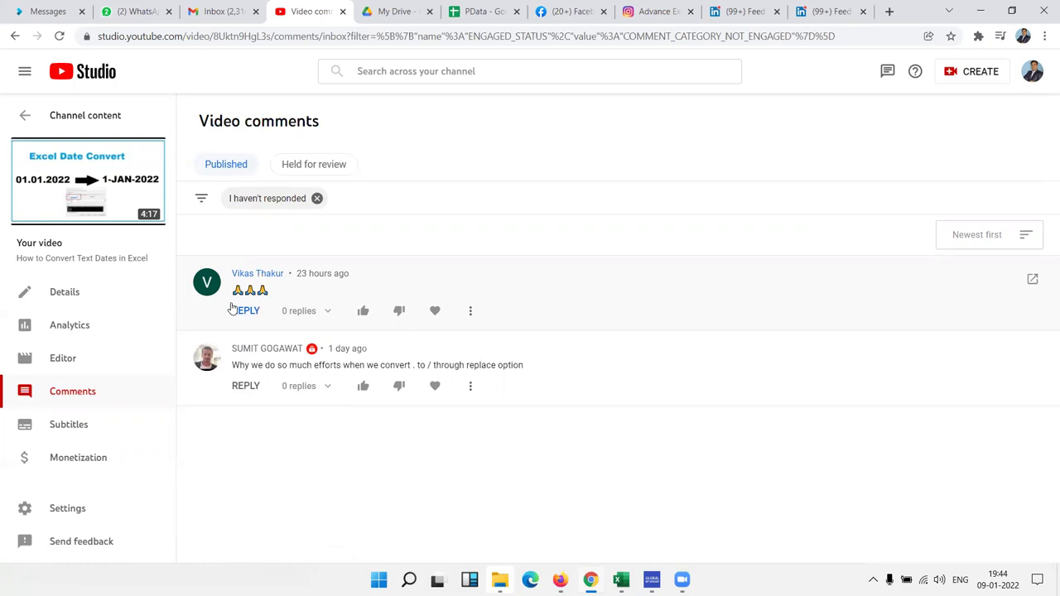
double_click(237, 362)
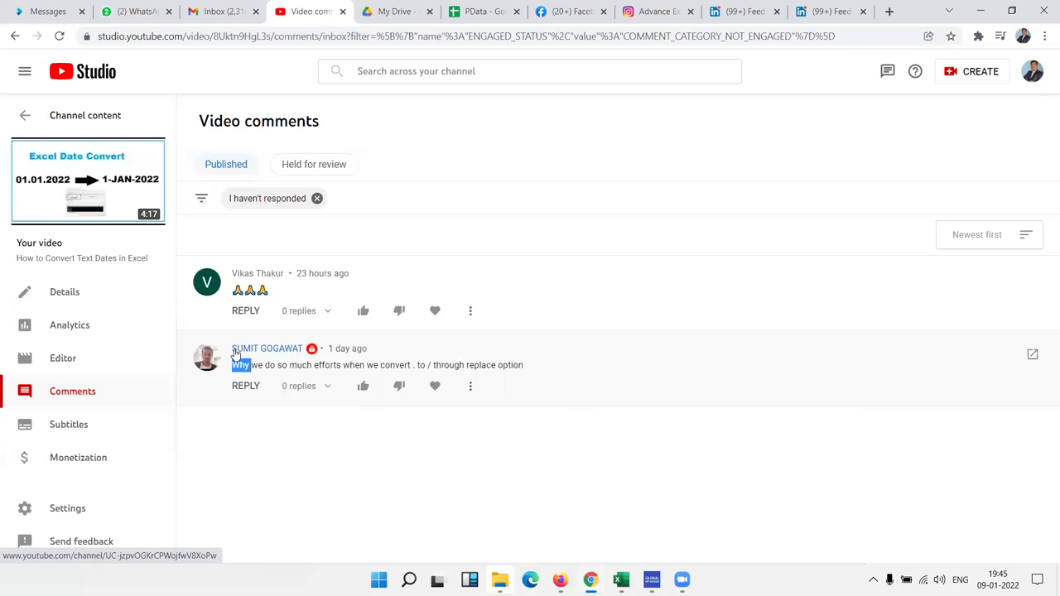
click(608, 571)
click(599, 546)
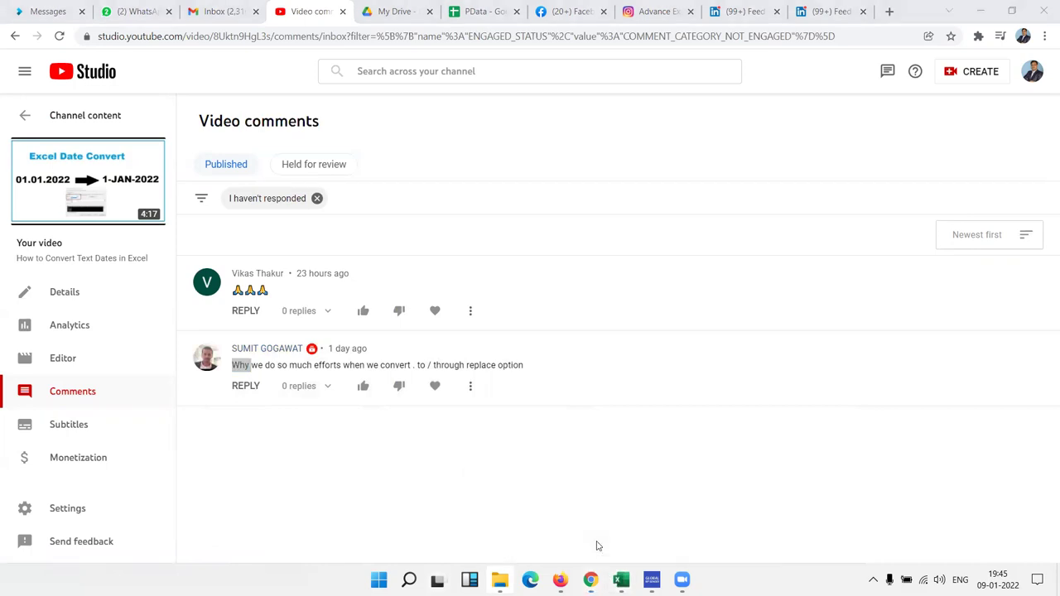
key(ctrl+n)
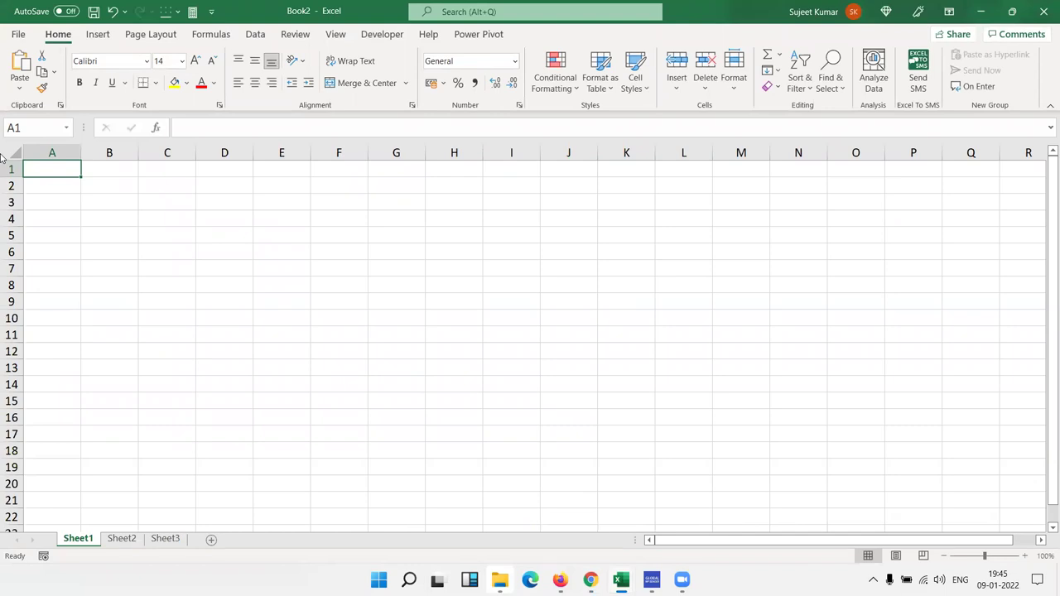
- Type dot-separated text dates 01.01.2022, 02.01.2022 and 03.01.2022 into A1, A2 and A3
text(01-)
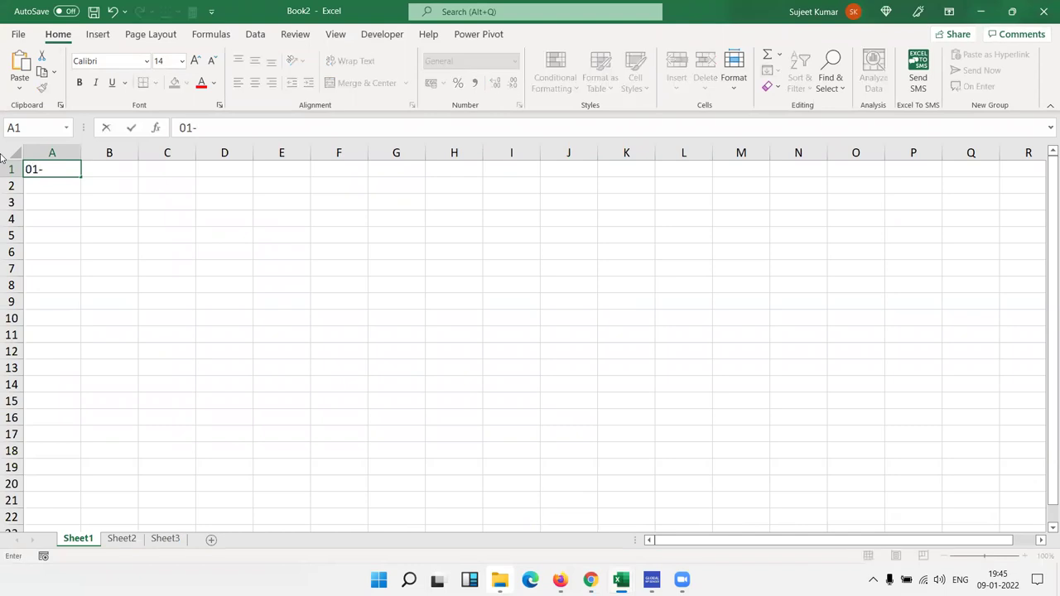
key(BackSpace)
text(01.20)
text(22)
key(Return)
key(Up)
key(Down)
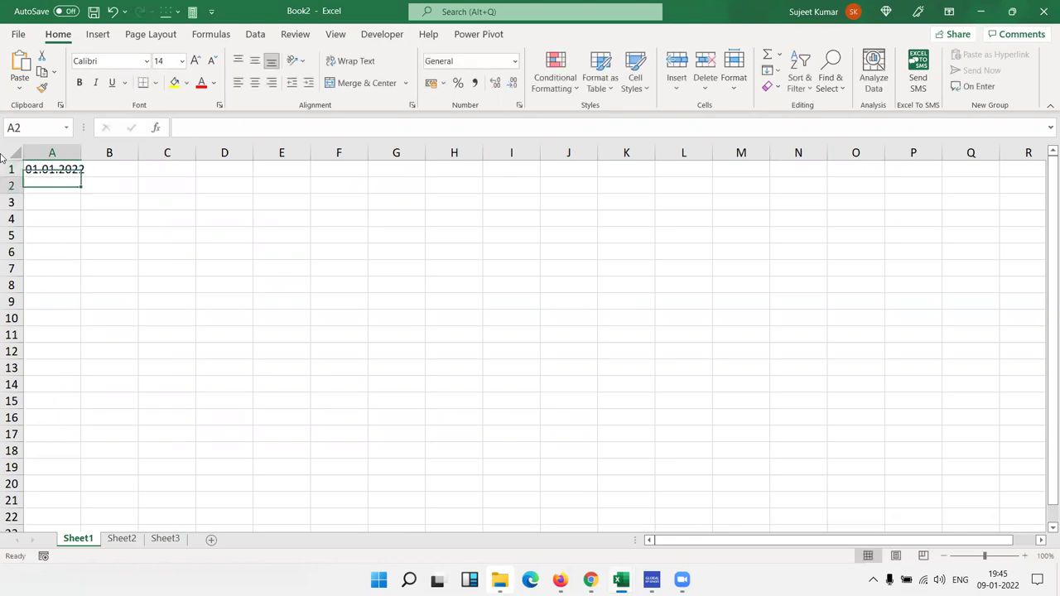
text(02)
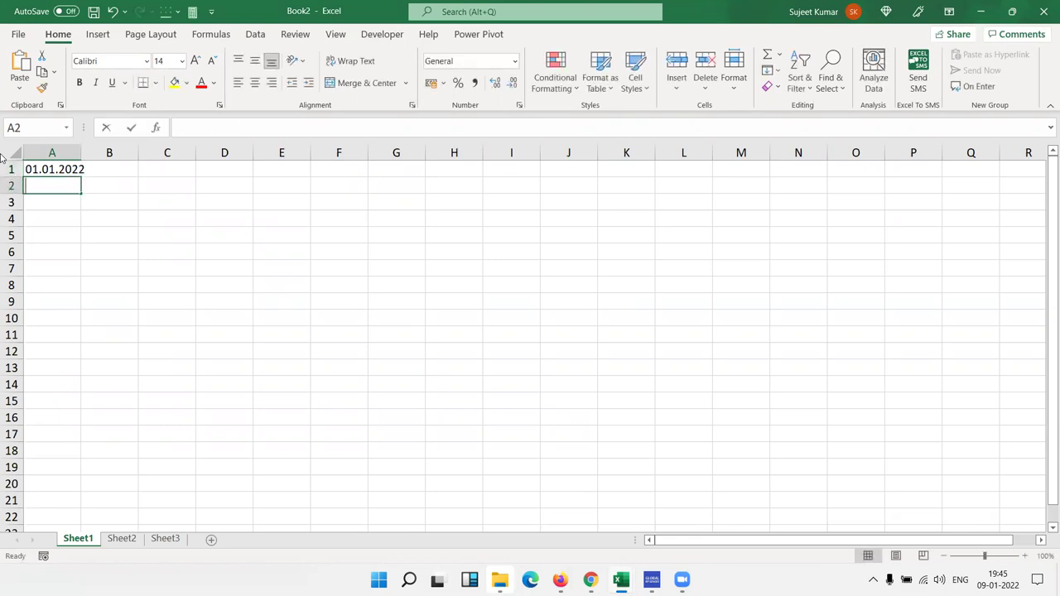
text(.01.2022)
key(Return)
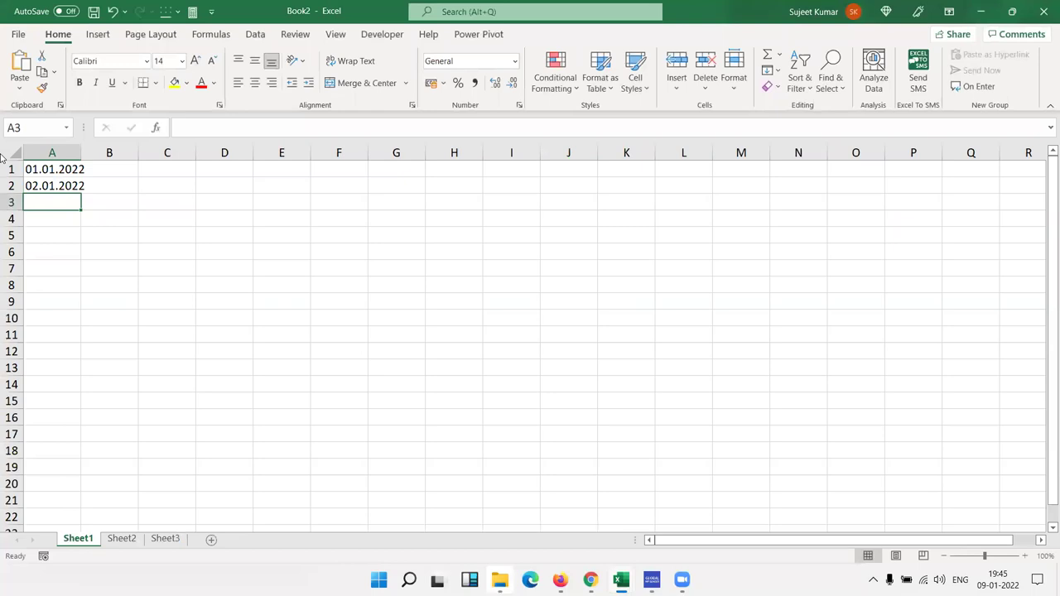
text(03.01.20)
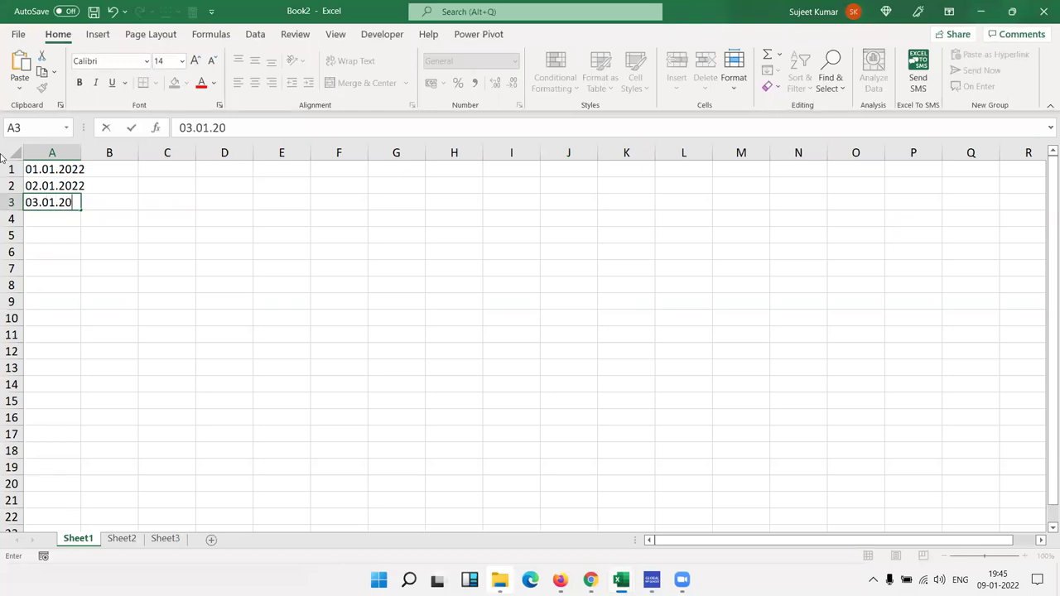
text(22)
key(Return)
scroll(154, 203, up, 5)
scroll(154, 203, up, 5)
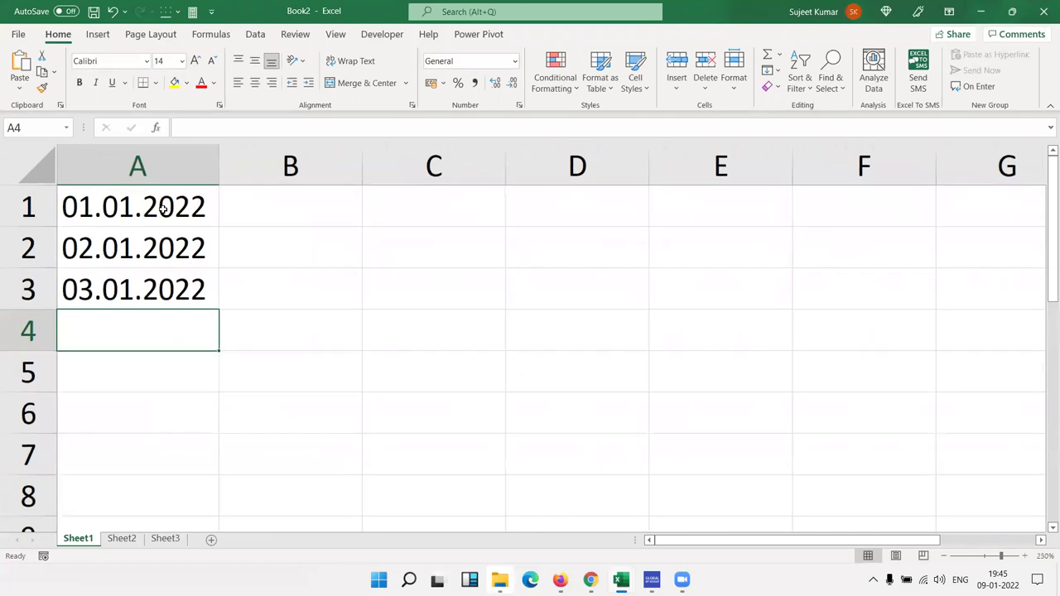
- Enter =SUBSTITUTE(A1,".","/") in B1 so it returns 01/01/2022
click(280, 219)
text(=)
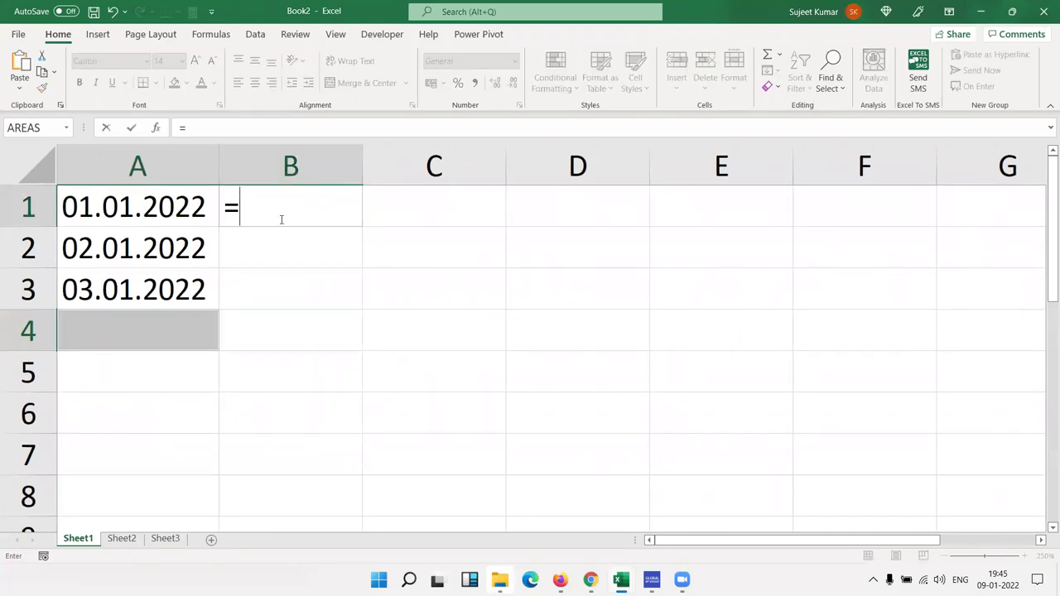
text(repl)
key(Tab)
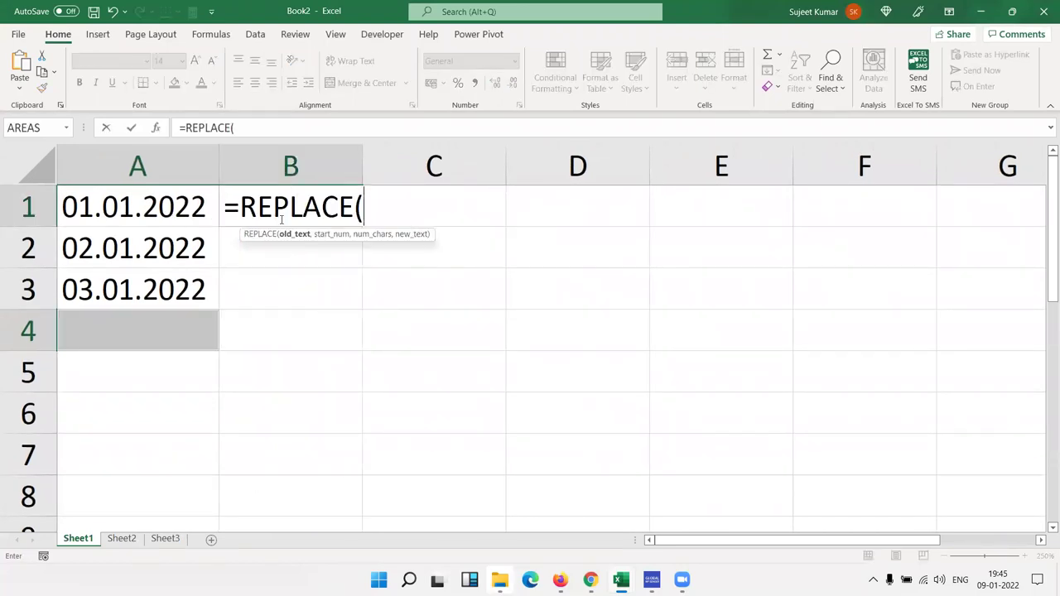
key(Escape)
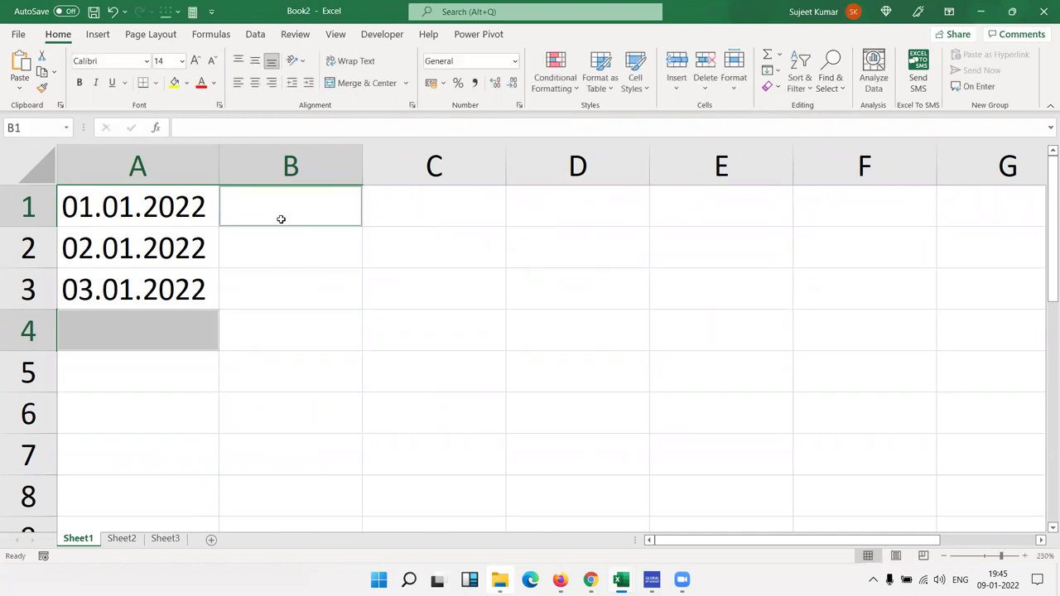
text(=sub)
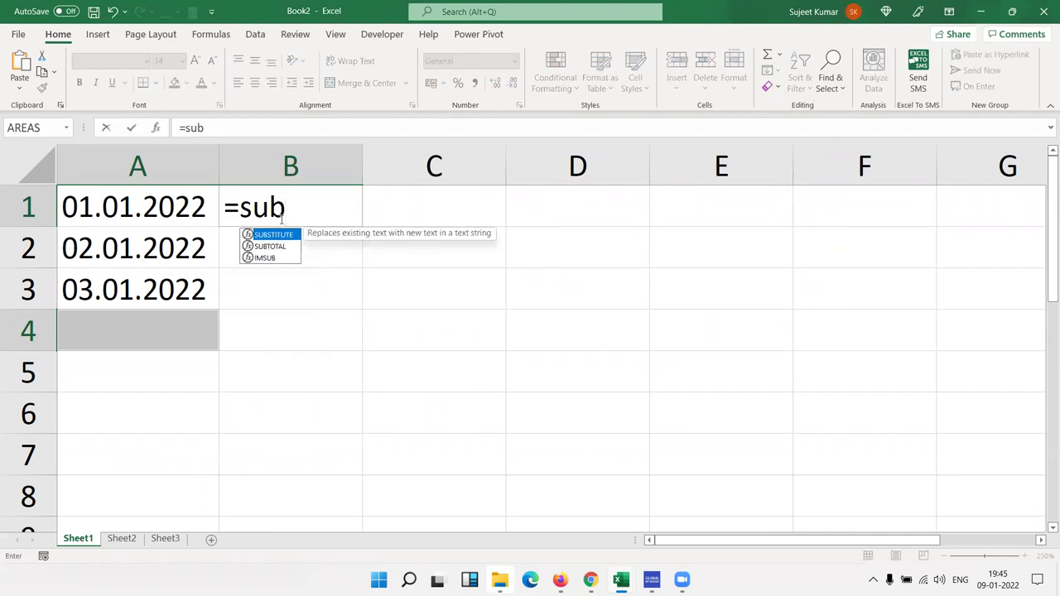
key(Tab)
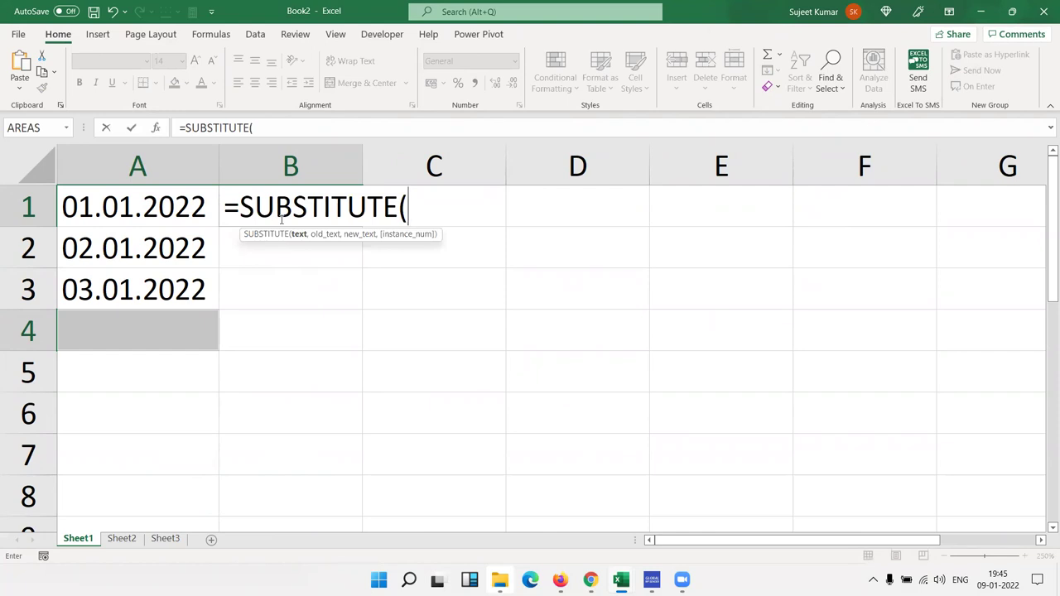
key(Left)
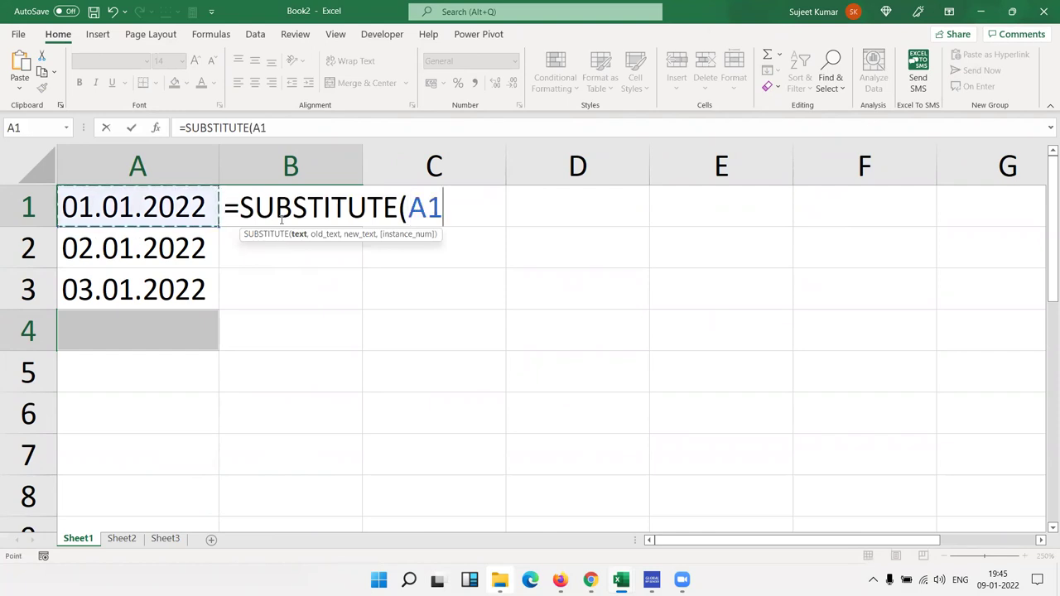
text(,".","/"))
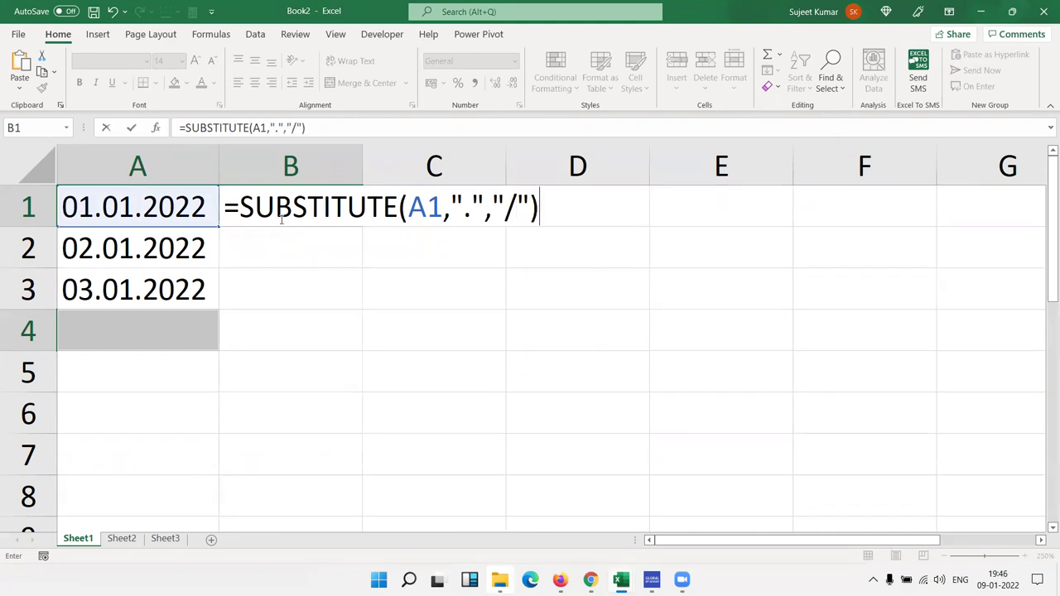
key(Return)
- Autofit column B to fit the 01/01/2022 result and reselect B1
click(357, 282)
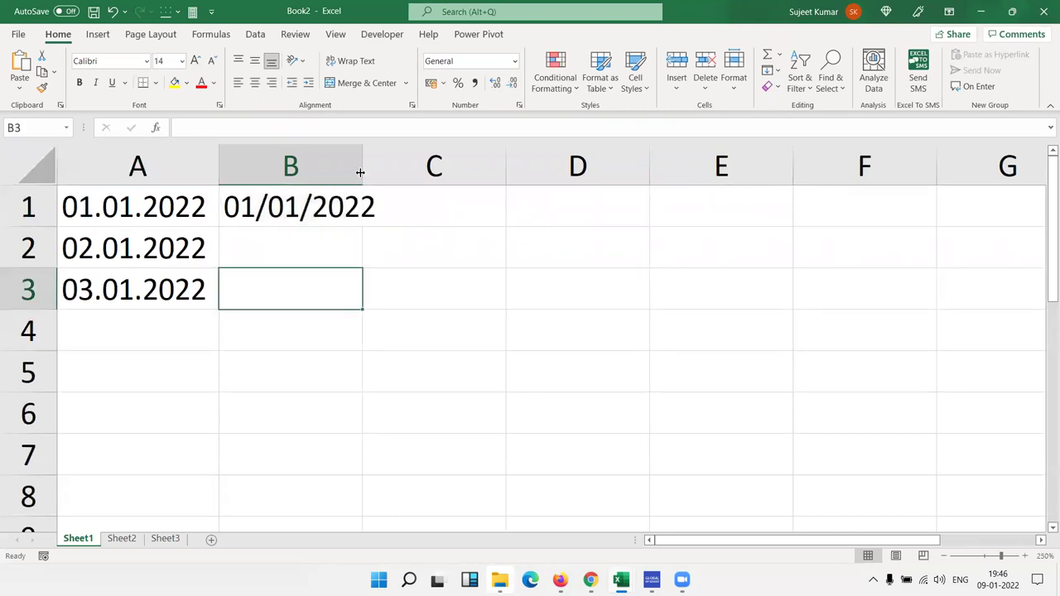
double_click(362, 170)
click(314, 215)
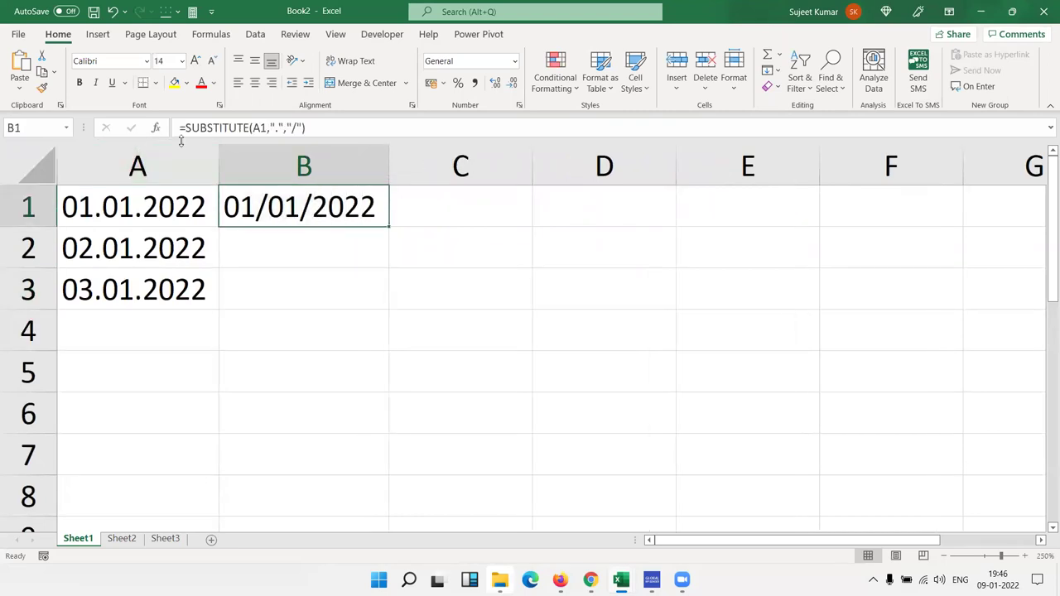
- Wrap B1's formula in DATEVALUE, giving =DATEVALUE(SUBSTITUTE(A1,".","/"))
click(202, 127)
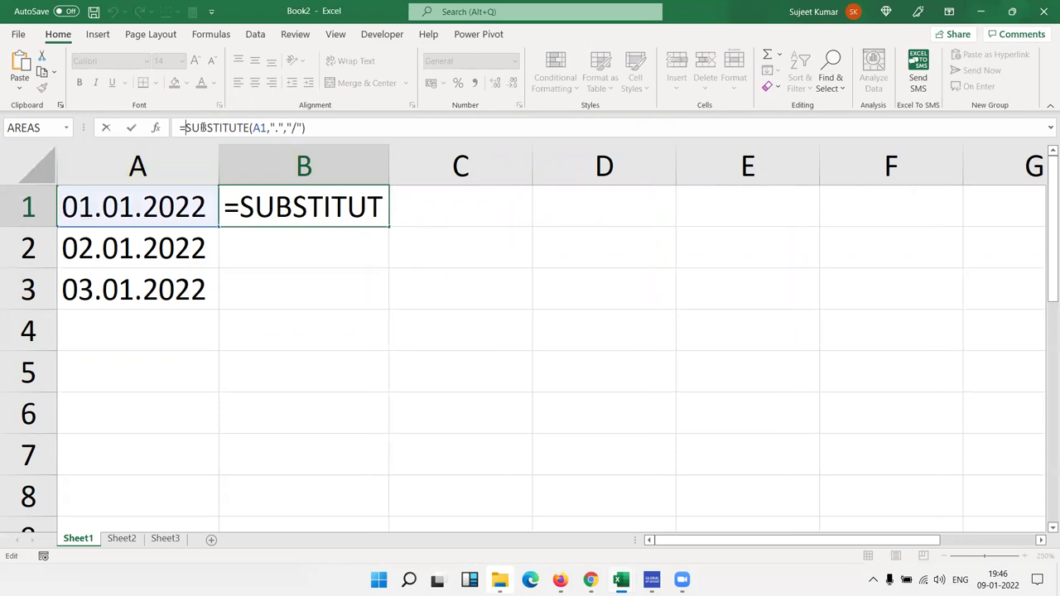
text(dat)
key(Down)
key(Tab)
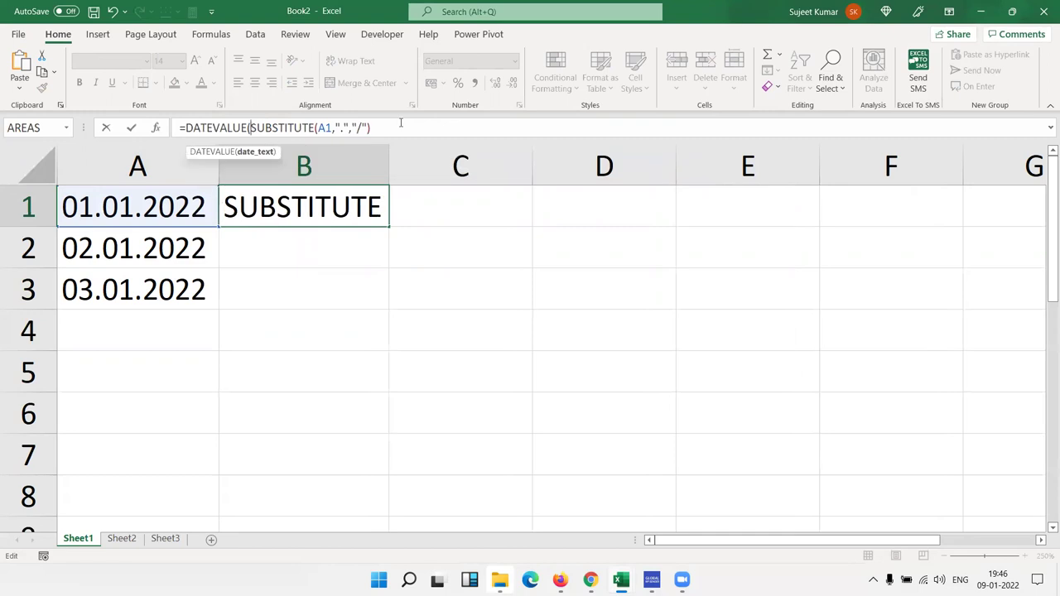
click(401, 123)
key(Return)
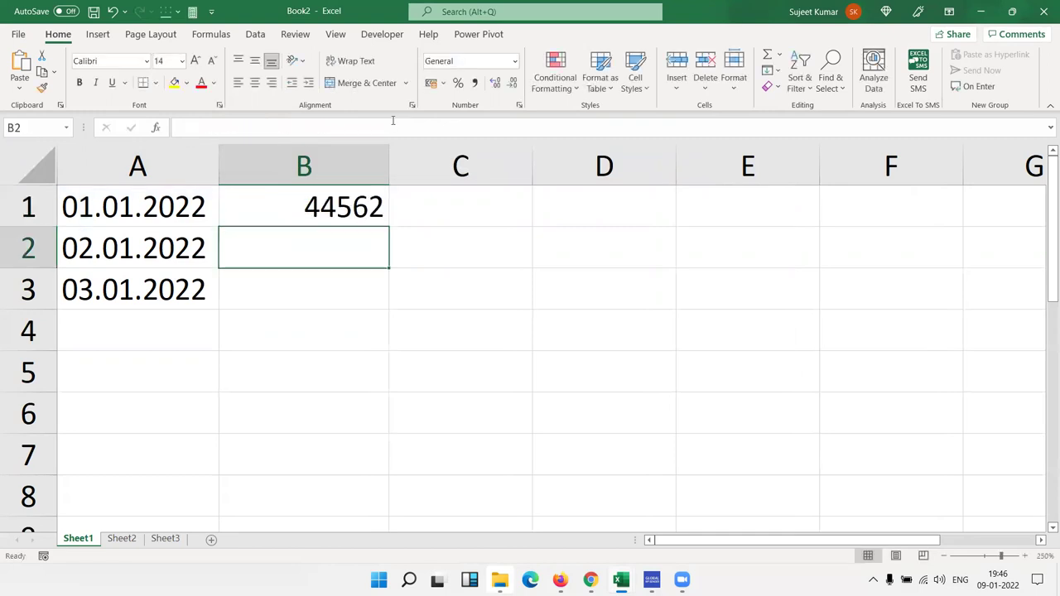
- Fill the formula down B1:B3, producing serials 44562, 44563 and 44564
key(Up)
key(shift+Down)
key(shift+Down)
key(ctrl+d)
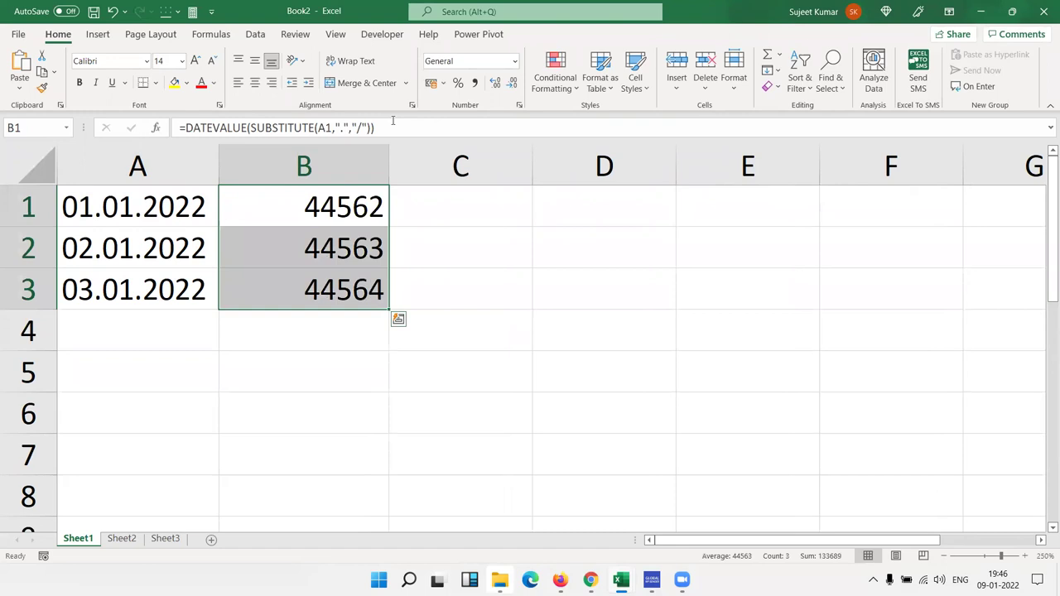
key(ctrl+q)
key(Escape)
click(506, 64)
- Apply the date format to B1:B3 so they show 01-Jan-22, 02-Jan-22 and 03-Jan-22
click(513, 63)
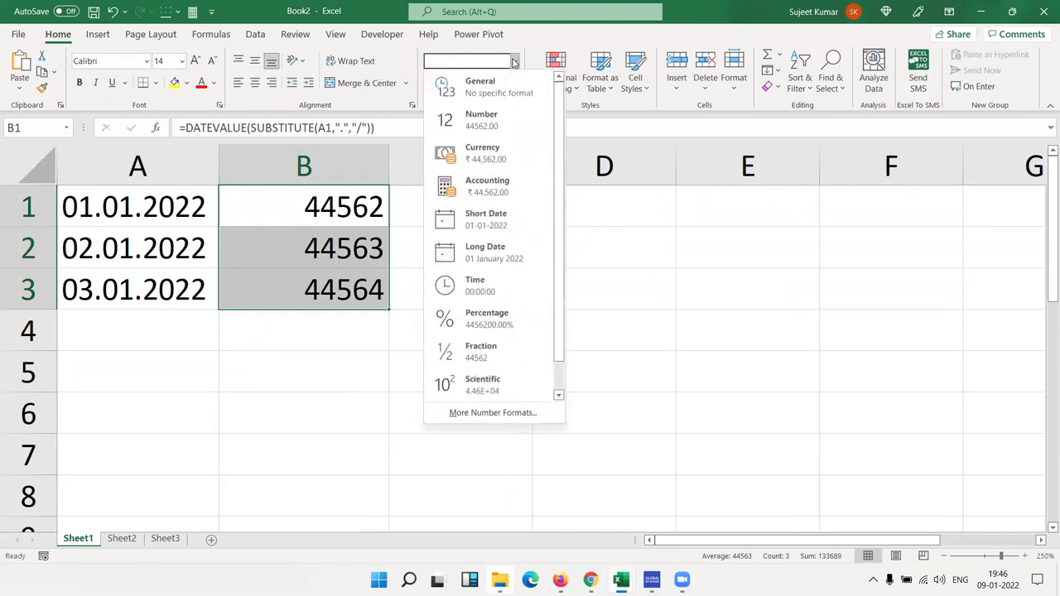
click(514, 63)
key(ctrl+shift+3)
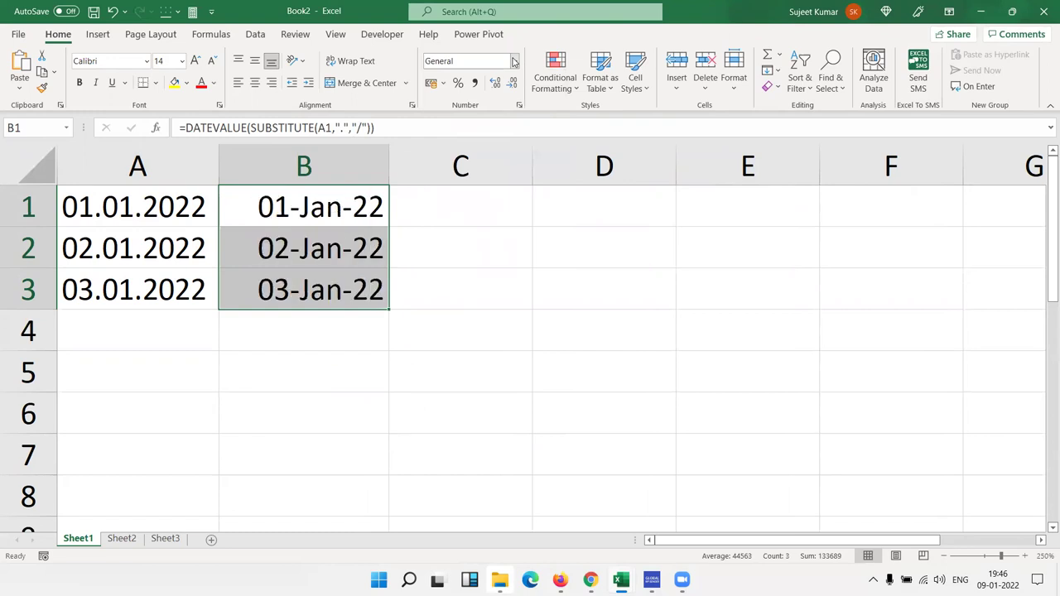
key(shift+BackSpace)
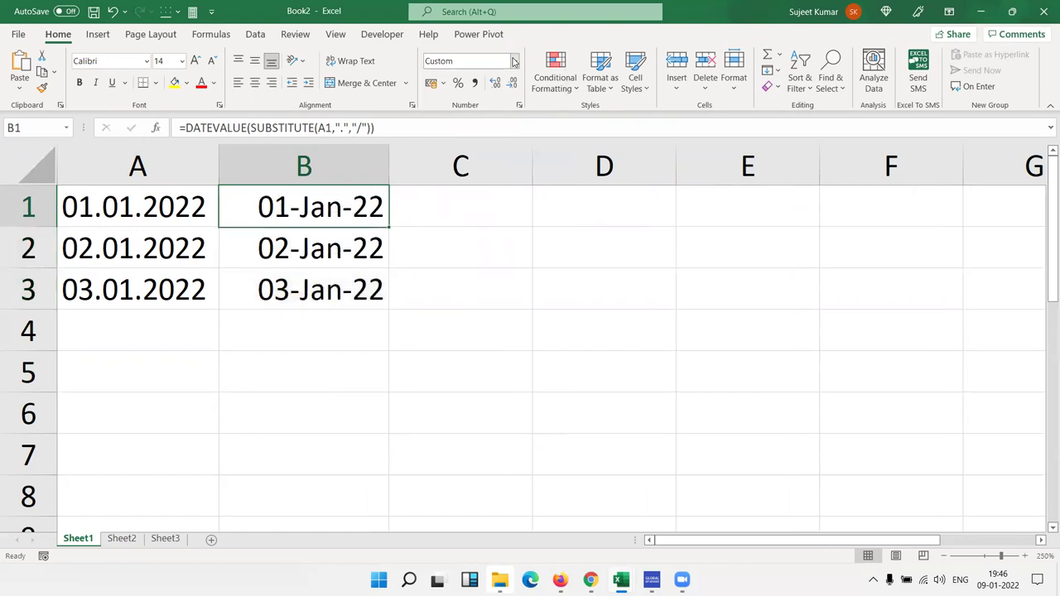
key(Down)
key(Down)
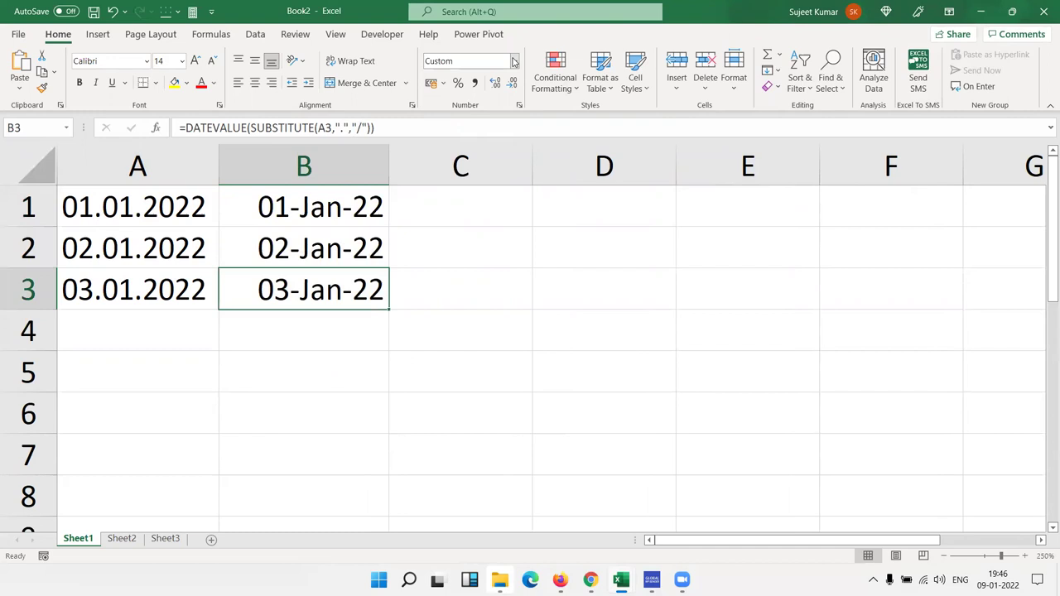
- Check the formulas in B1, B2 and B3 and view today's date on the taskbar calendar
mouse_move(997, 579)
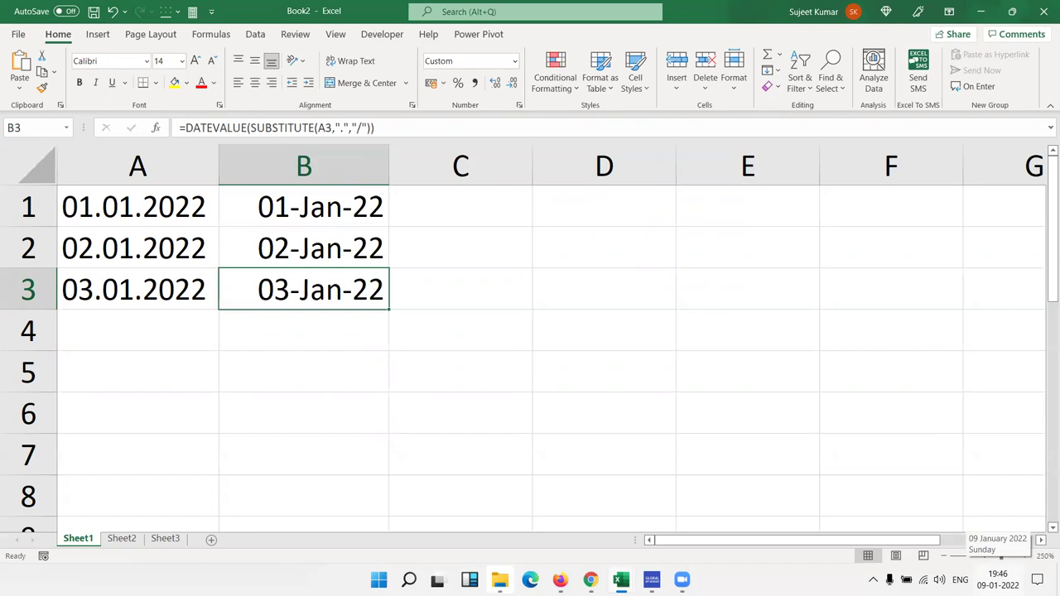
click(323, 250)
click(321, 213)
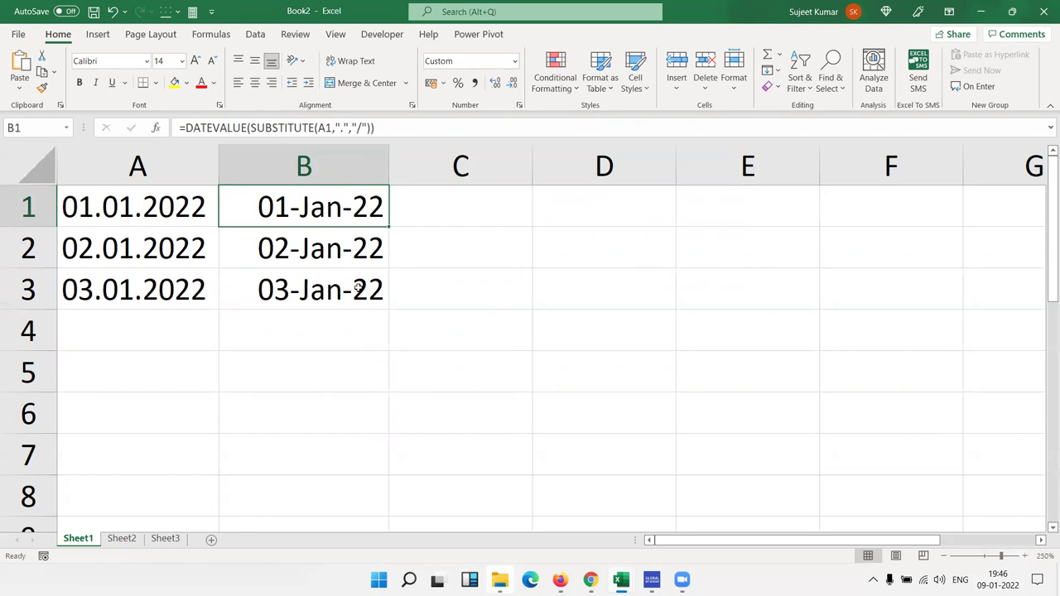
click(359, 287)
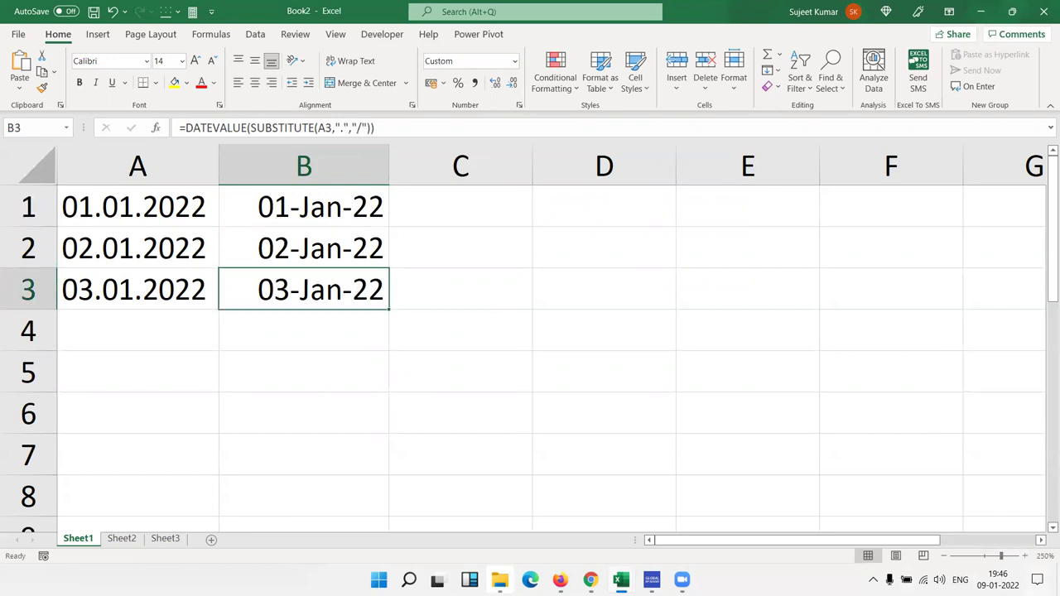
click(998, 579)
click(567, 344)
- Add the format note mm/dd/yy in cell C1
key(Left)
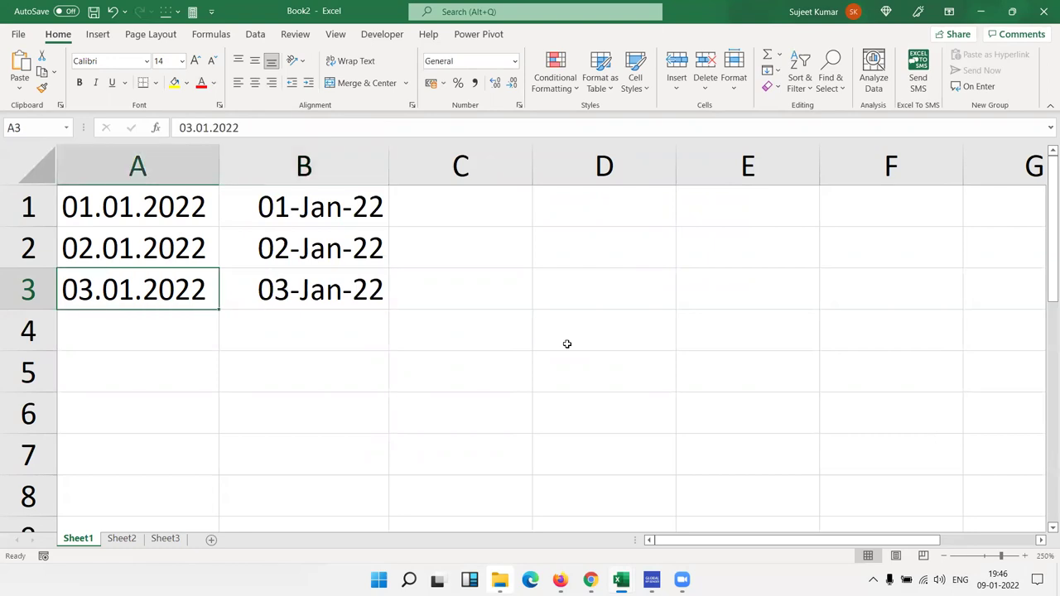
key(Up)
key(Up)
key(Right)
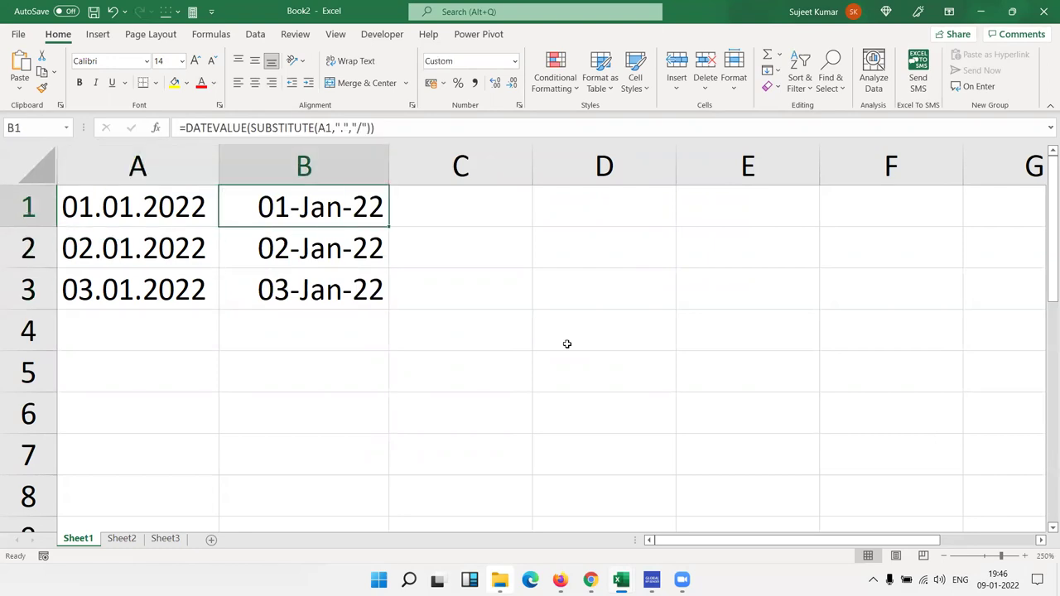
key(Right)
text(mm/dd)
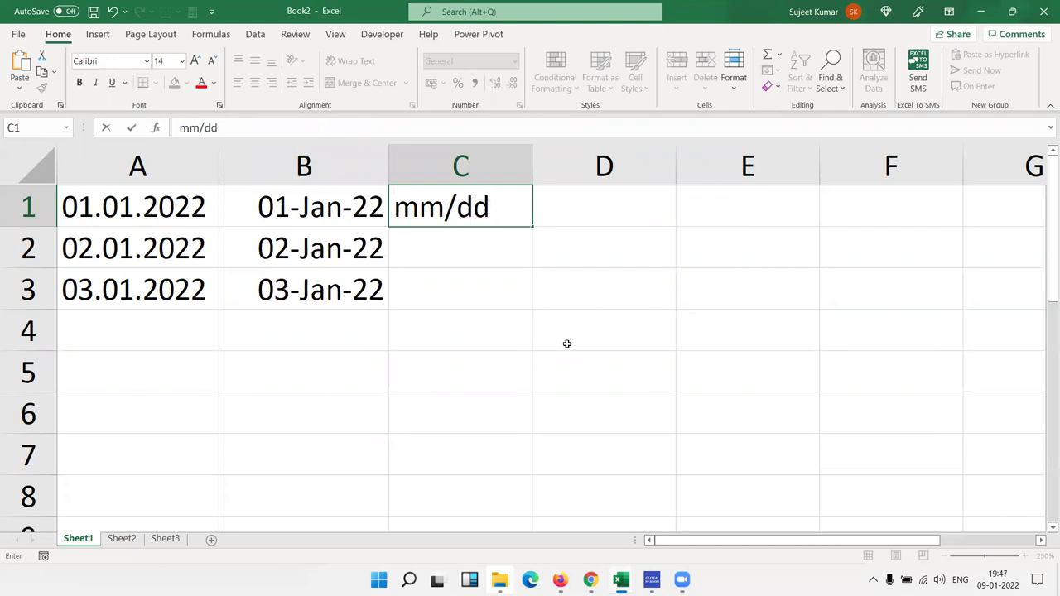
text(/yy)
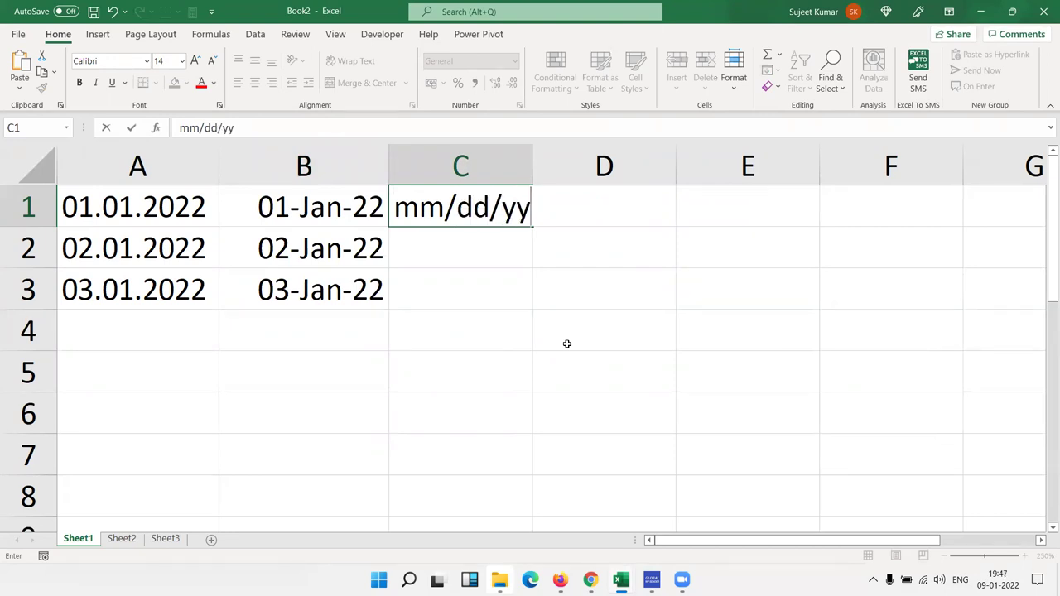
key(Return)
- Change A3's text date to 23.01.2022 so B3 converts to 23-Jan-22
key(Left)
key(Left)
key(Up)
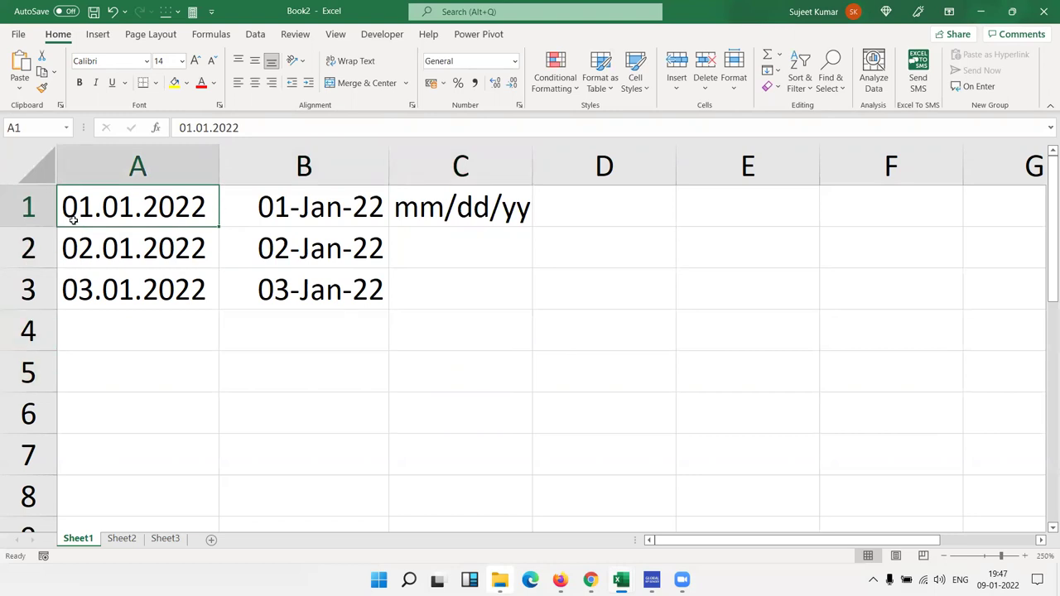
click(84, 258)
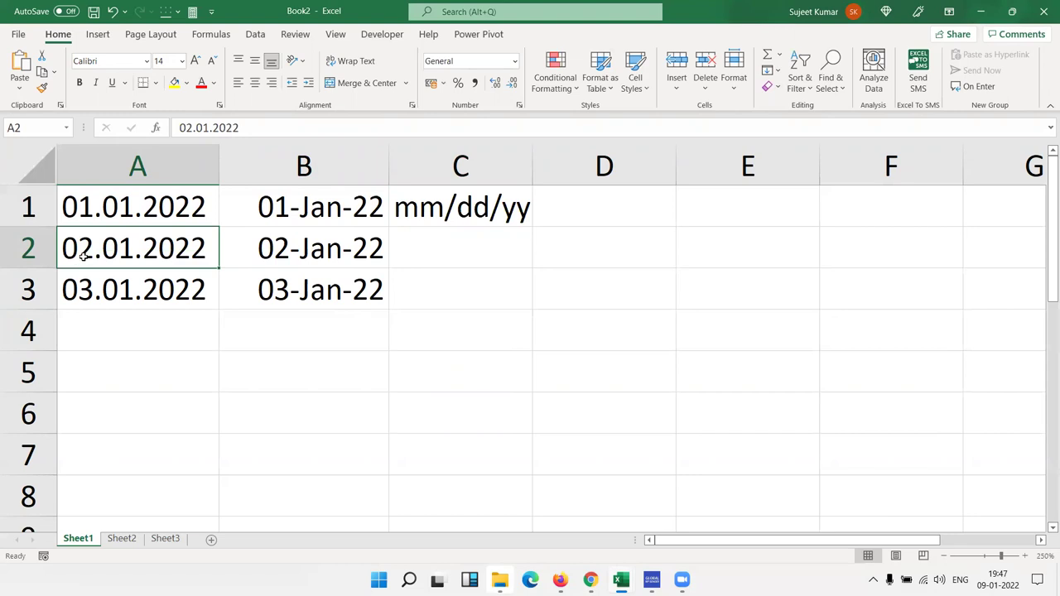
click(104, 293)
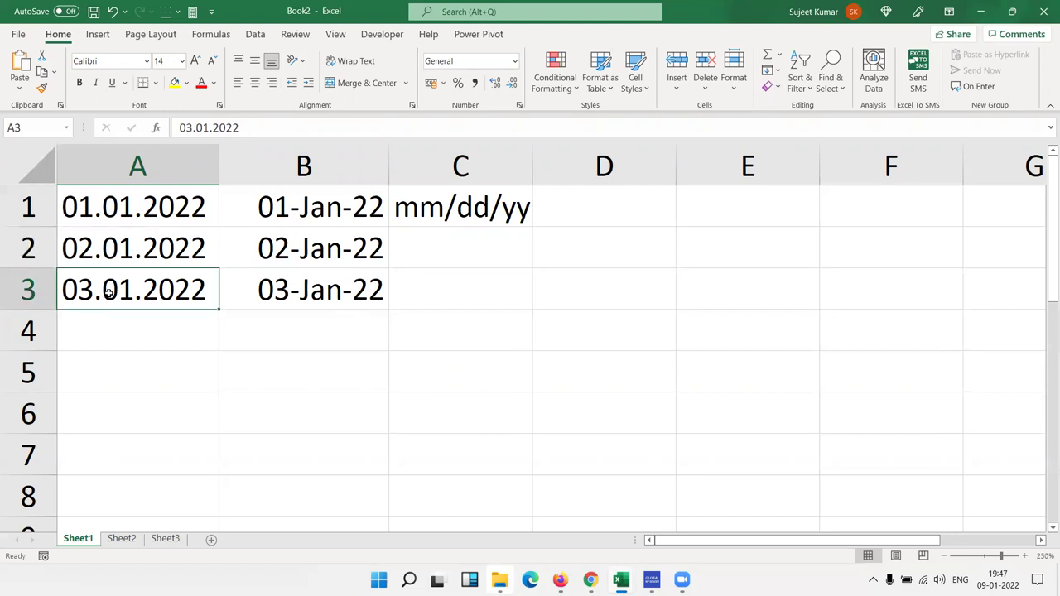
double_click(95, 294)
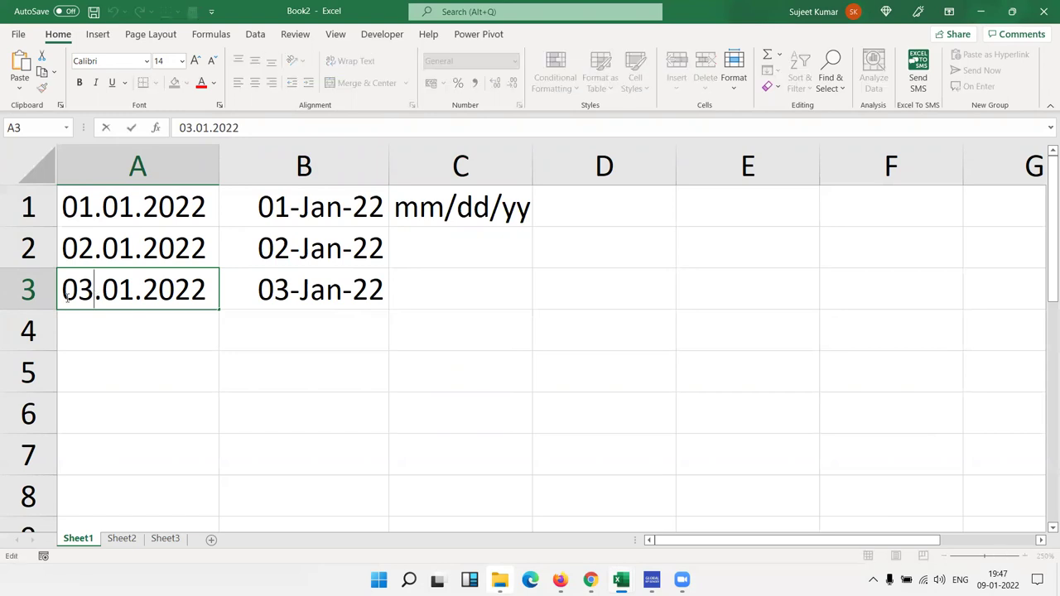
click(75, 289)
key(BackSpace)
text(2)
key(Return)
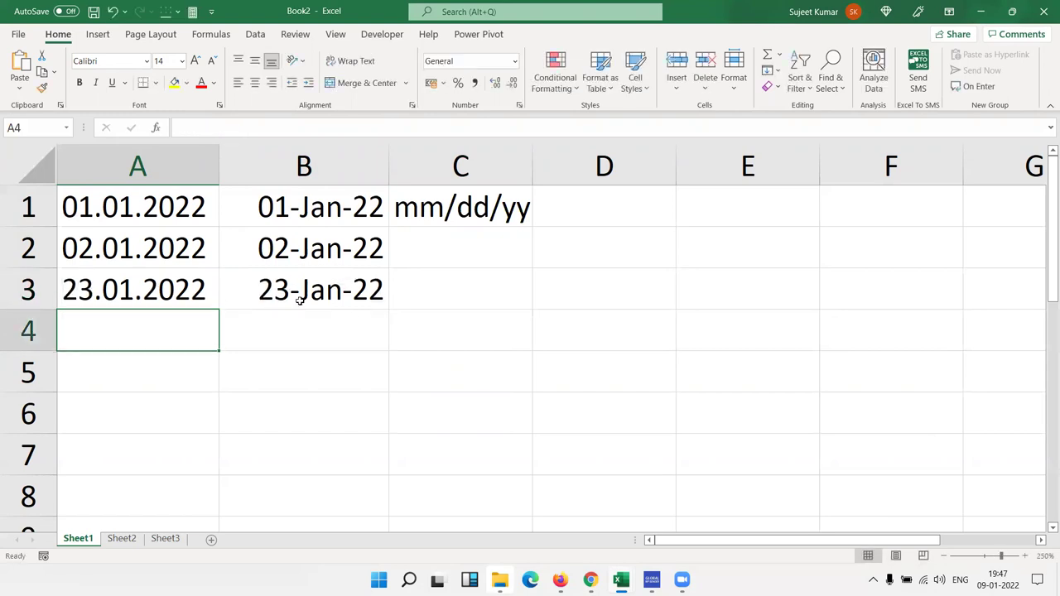
click(259, 304)
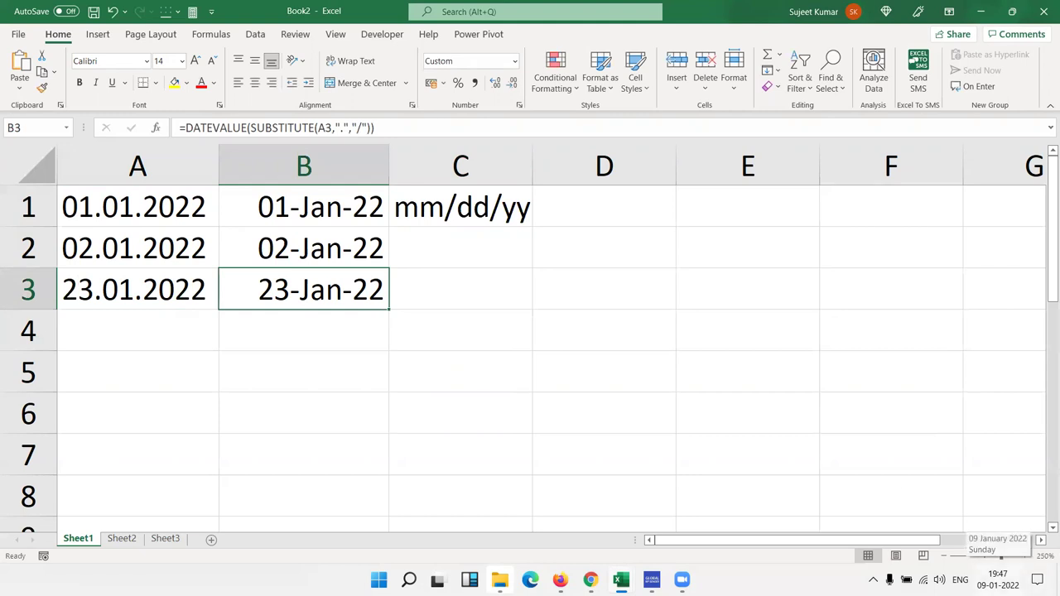
- Add the format note DD/MM/YY in cell C3 beside the converted date
key(Right)
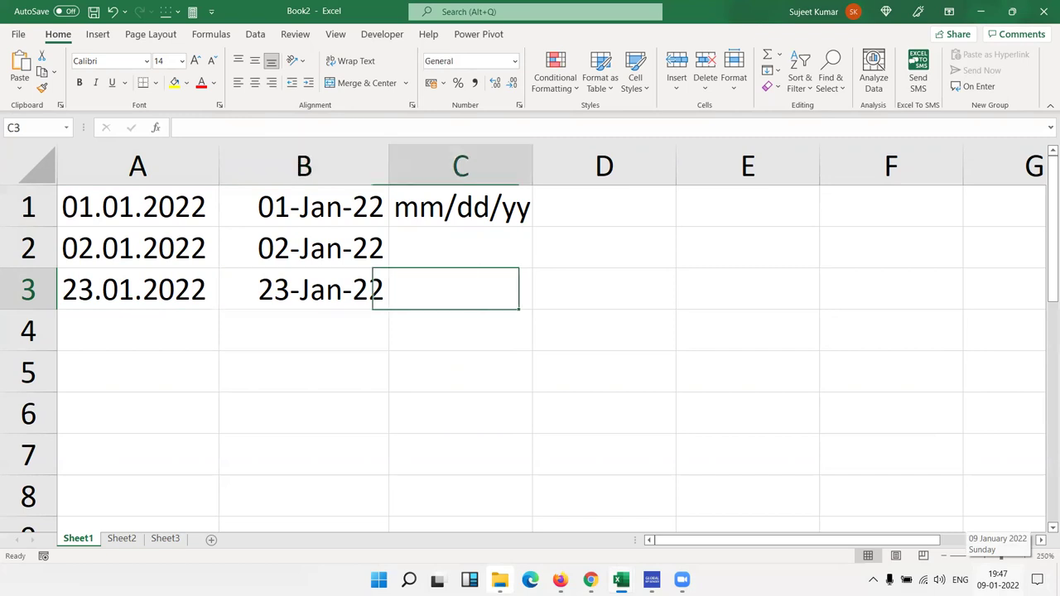
text(DD/MM/)
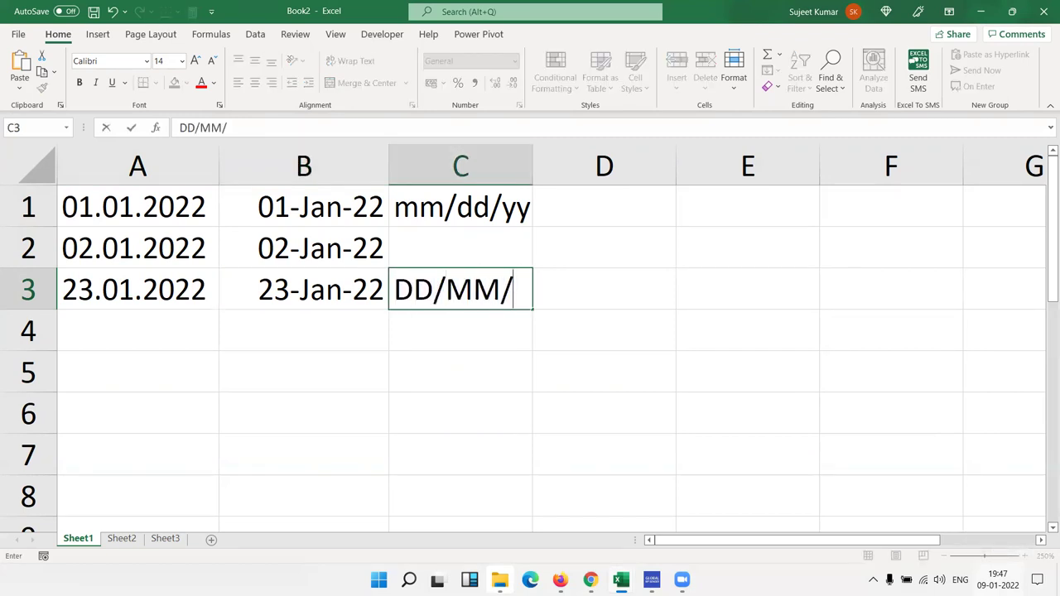
text(YY)
key(Return)
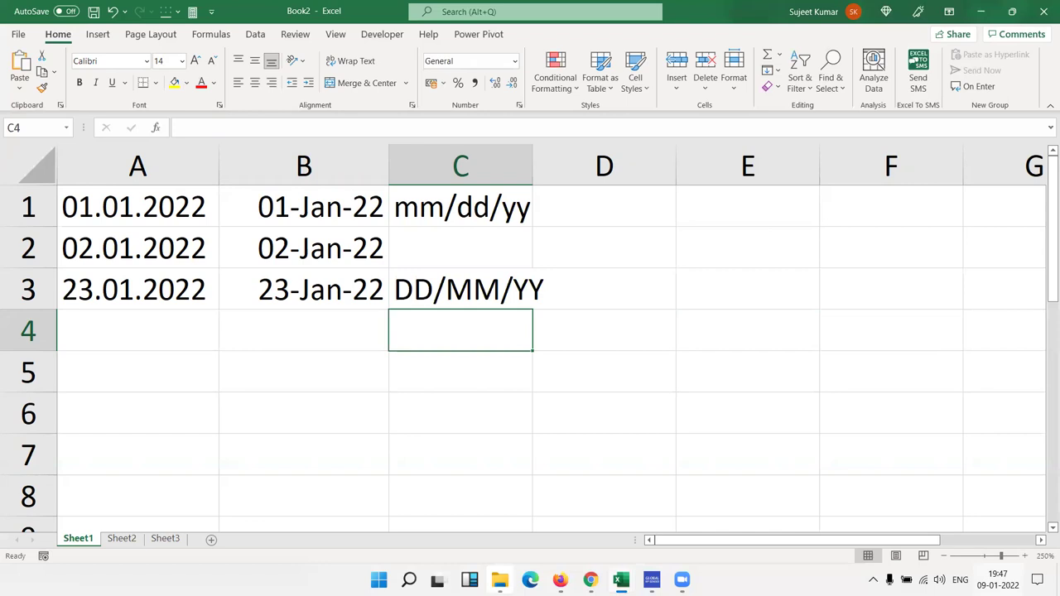
click(460, 289)
click(303, 289)
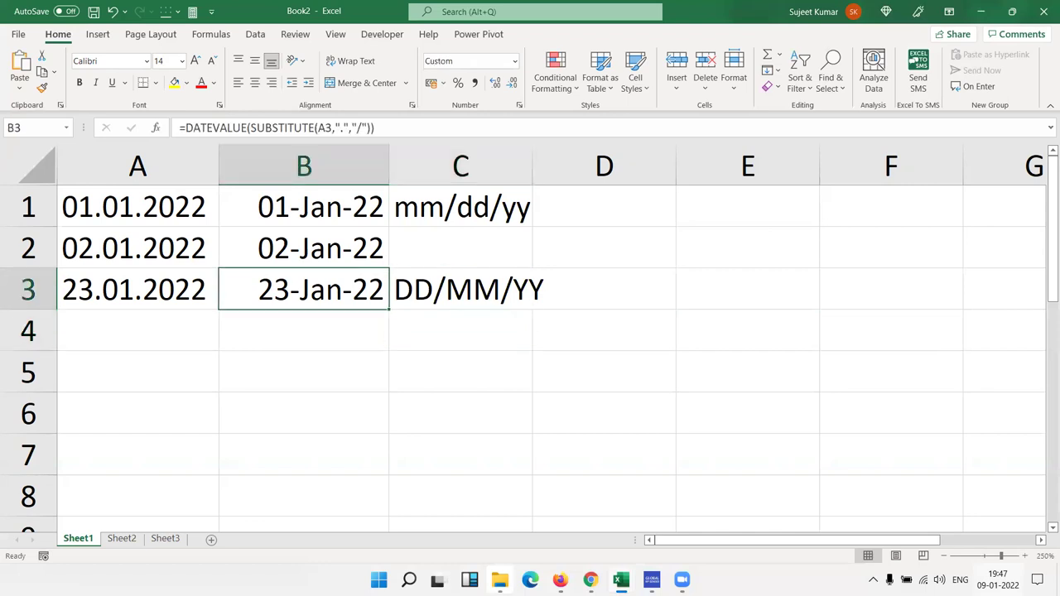
click(460, 289)
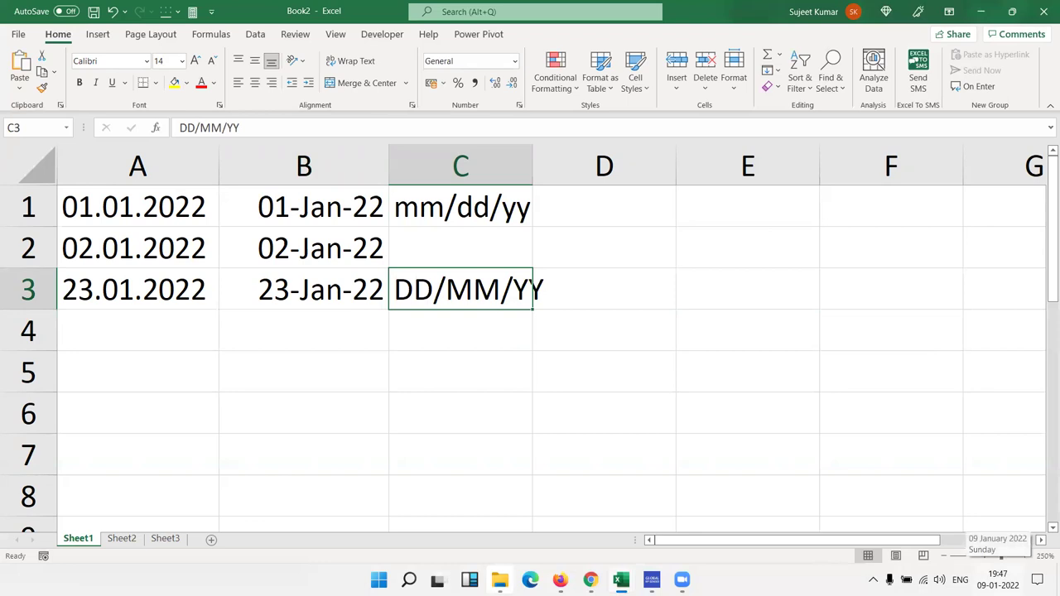
- Switch to Chrome's YouTube Studio page showing the text-date video's comments
mouse_move(590, 580)
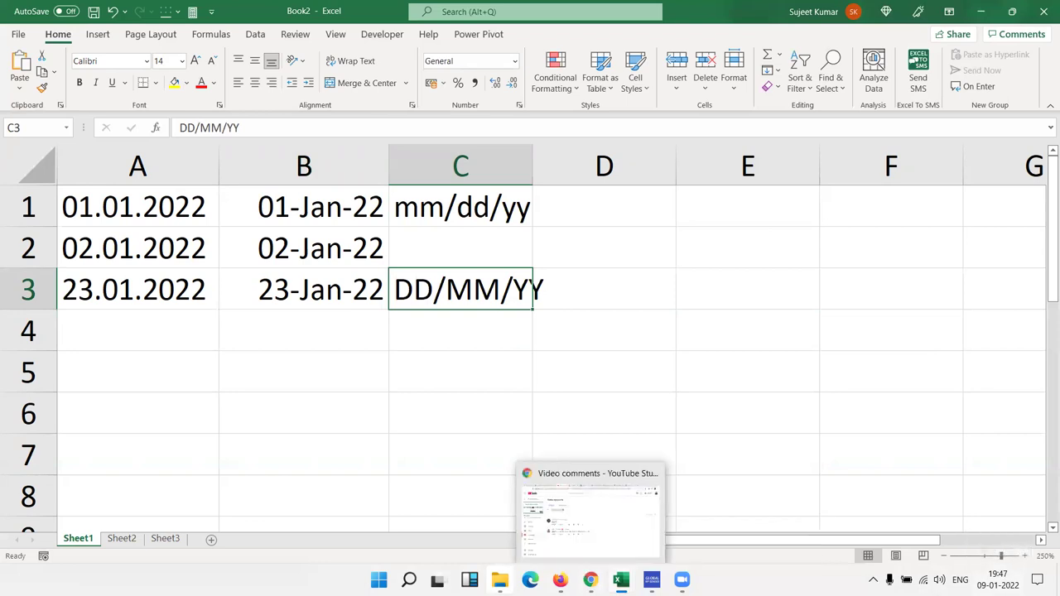
click(589, 513)
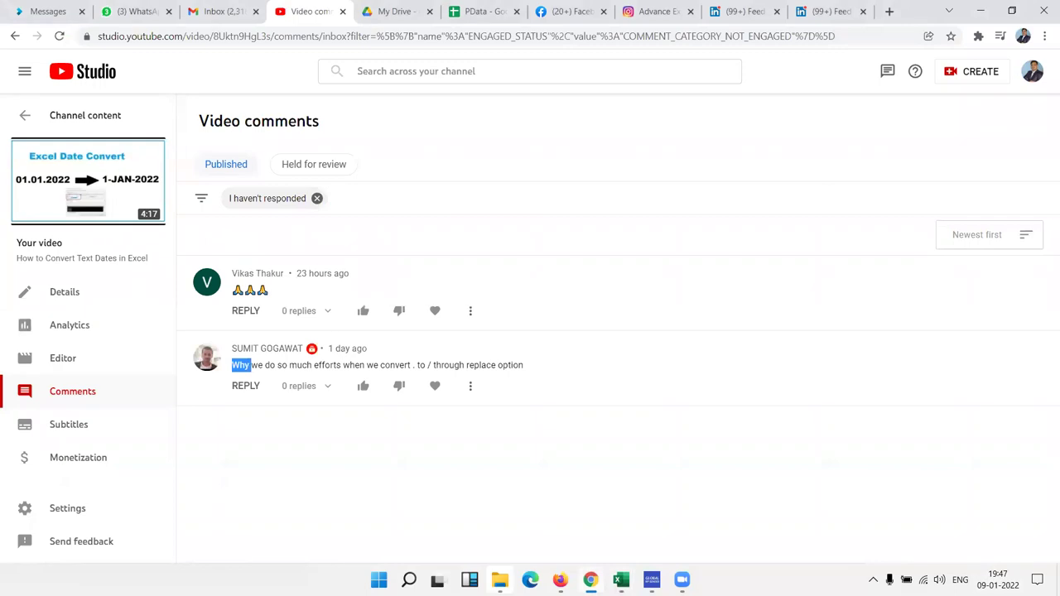